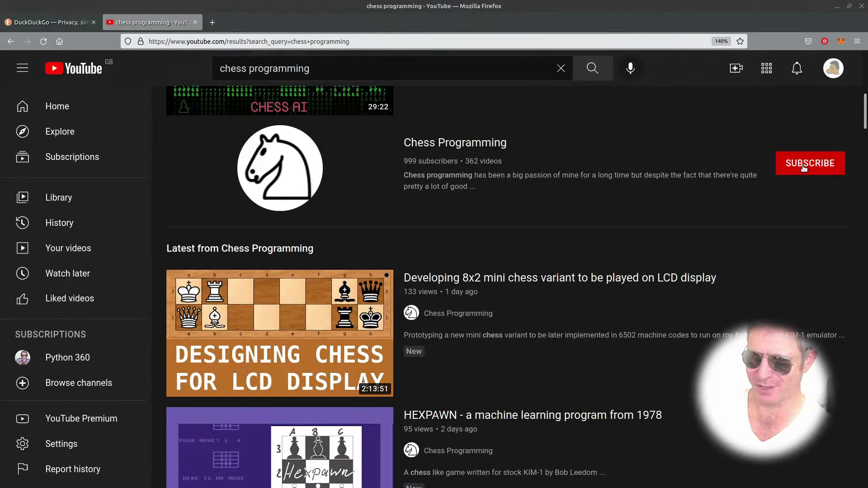
- Subscribe to the Chess Programming channel from the 'chess programming' search results
click(805, 168)
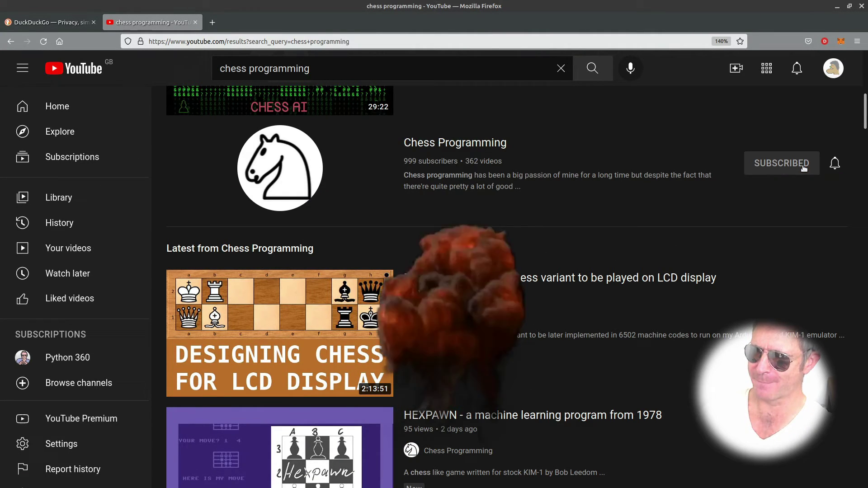
- Reload the search results to confirm Chess Programming now shows 1K subscribers
click(44, 45)
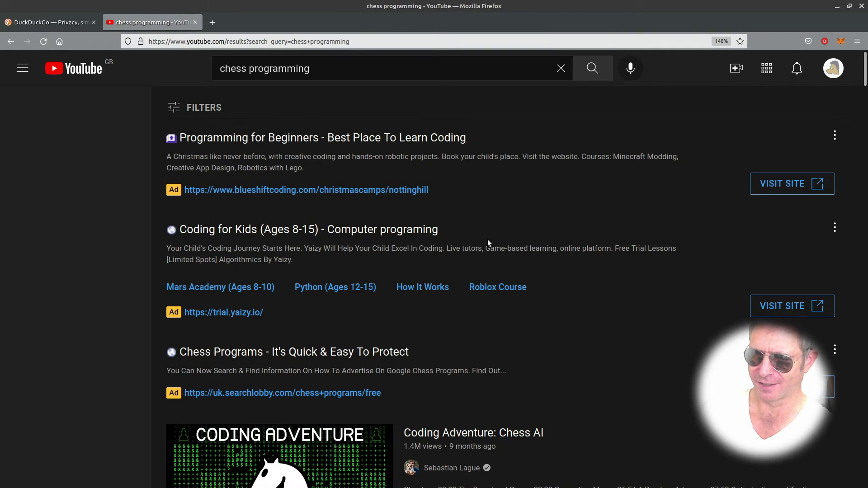
scroll(487, 239, down, 2)
scroll(492, 240, down, 1)
scroll(492, 240, down, 1)
scroll(491, 240, down, 1)
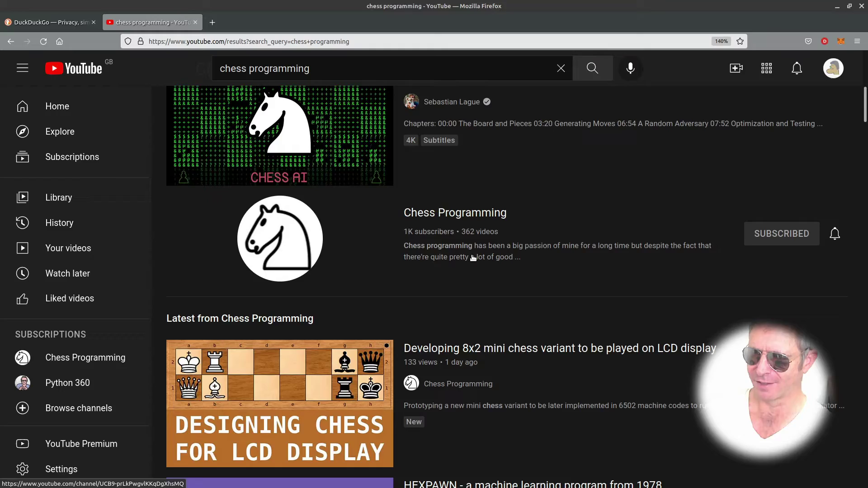